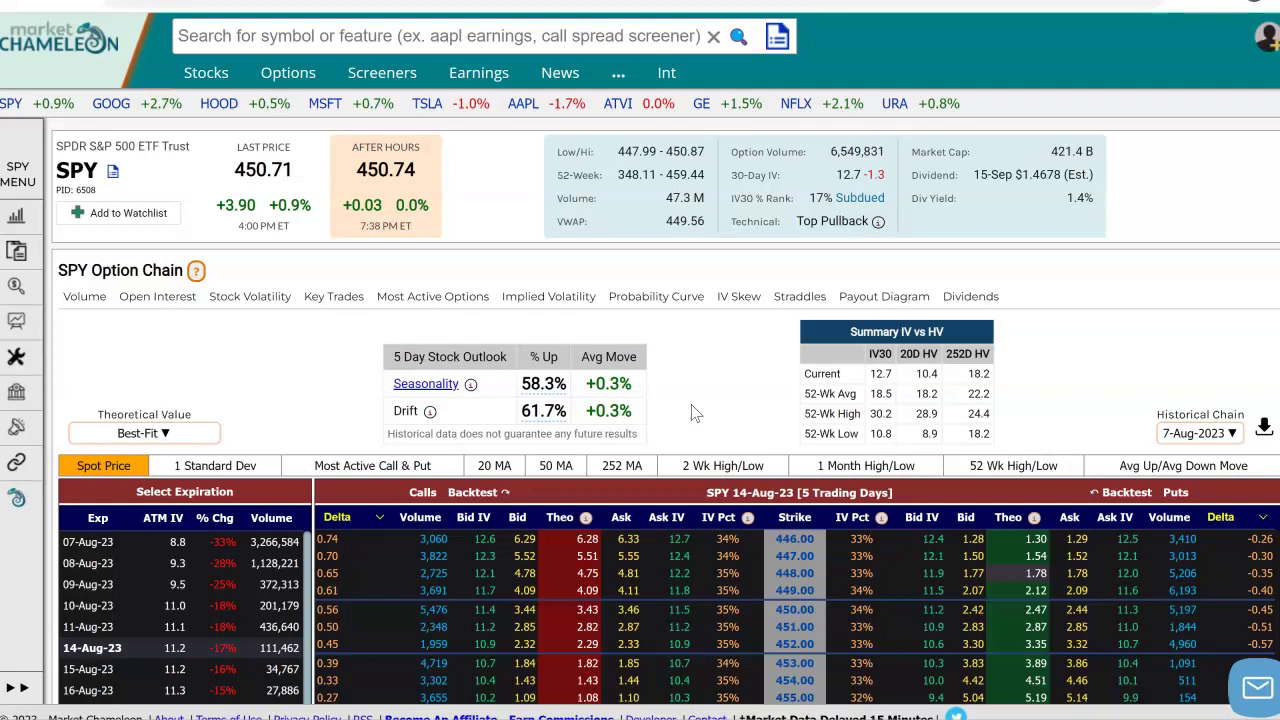
- Mark the SPY ticker symbol and scroll through the option chain
double_click(99, 170)
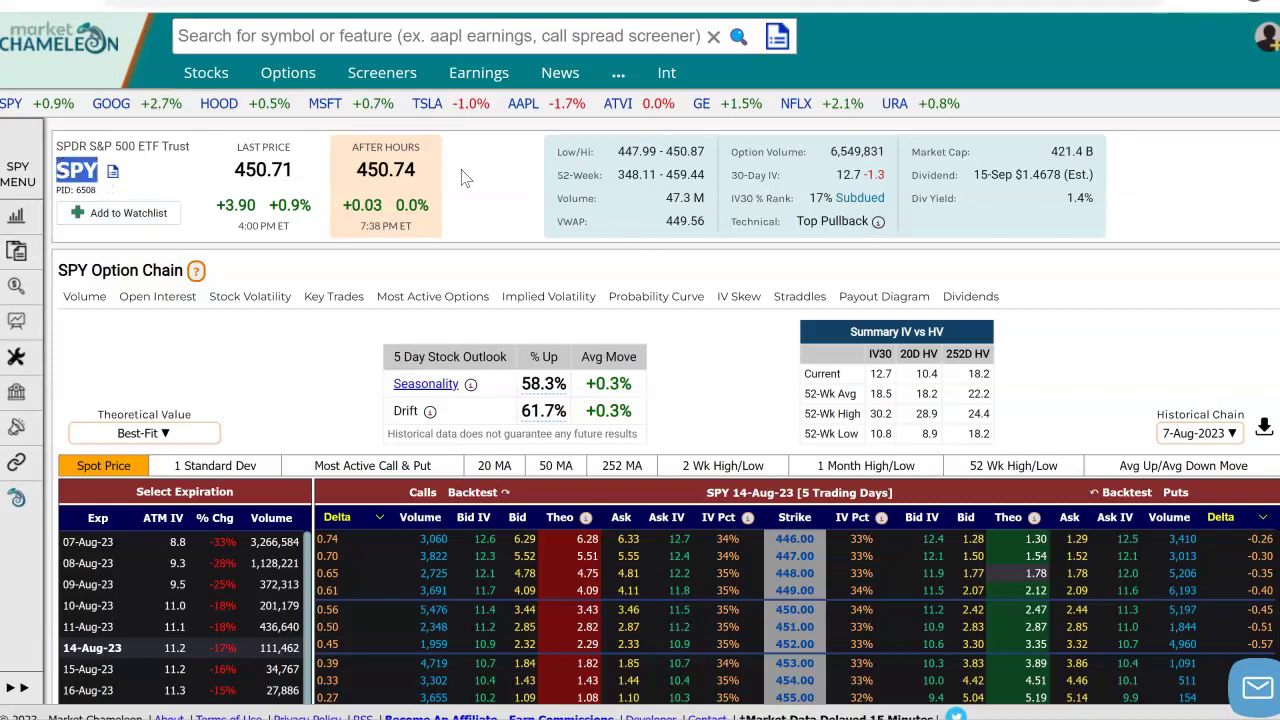
scroll(531, 177, "down", 3)
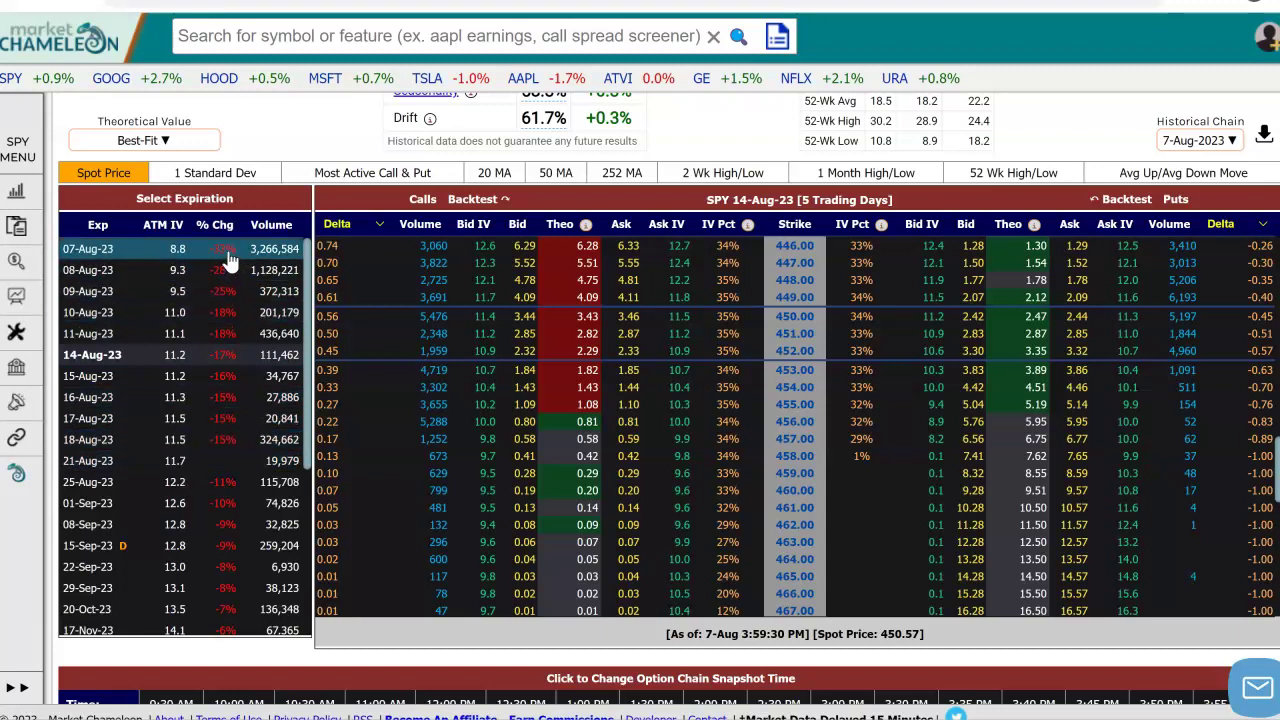
scroll(228, 258, "up", 3)
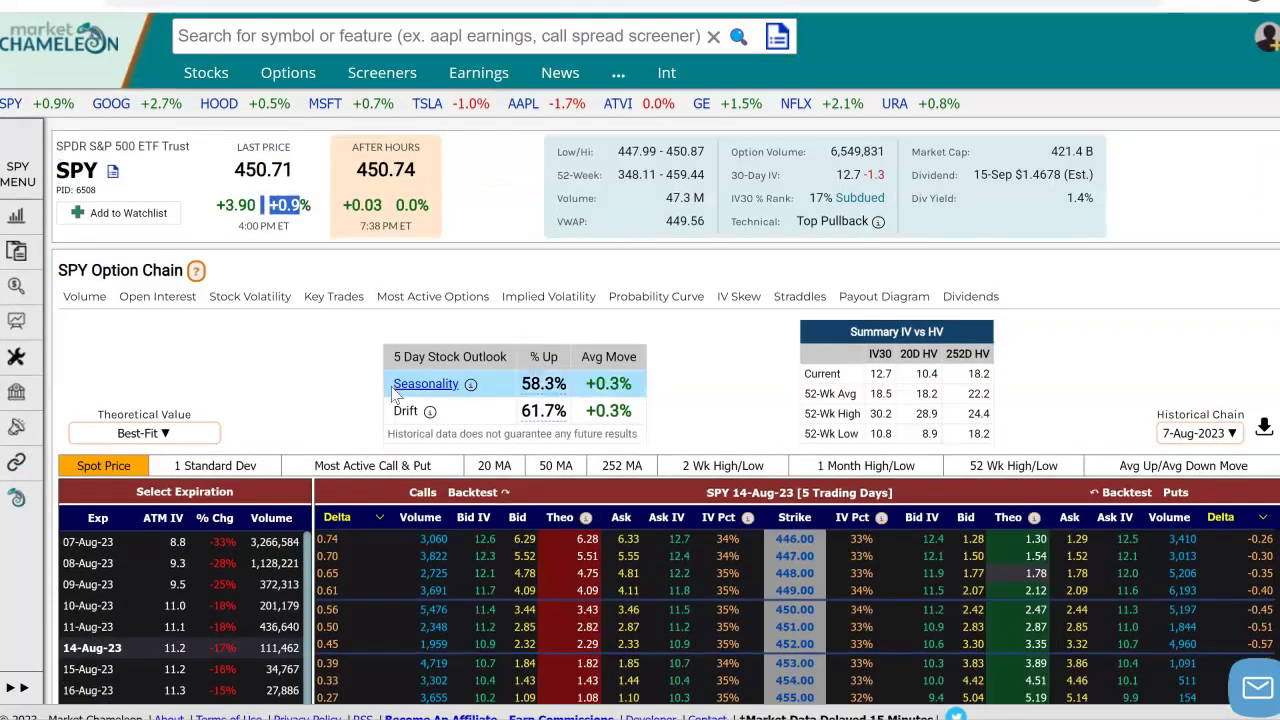
scroll(257, 366, "down", 3)
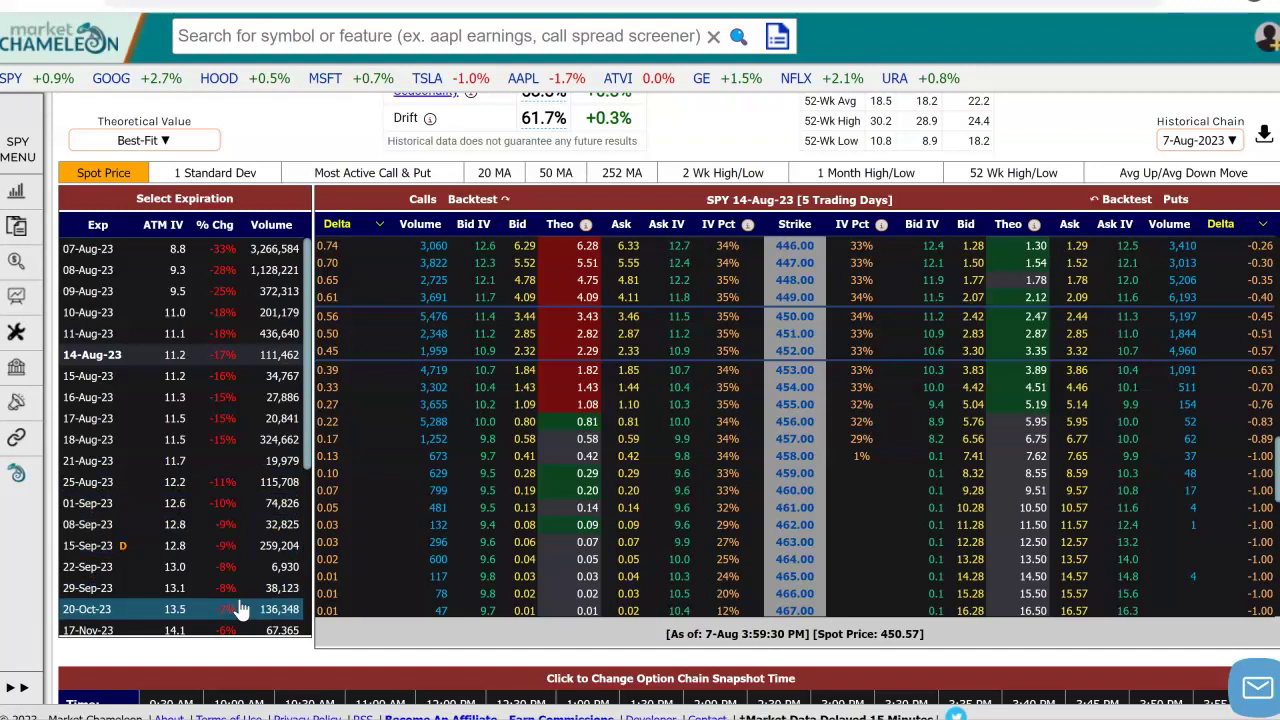
scroll(240, 600, "down", 3)
scroll(235, 605, "up", 3)
scroll(275, 555, "down", 5)
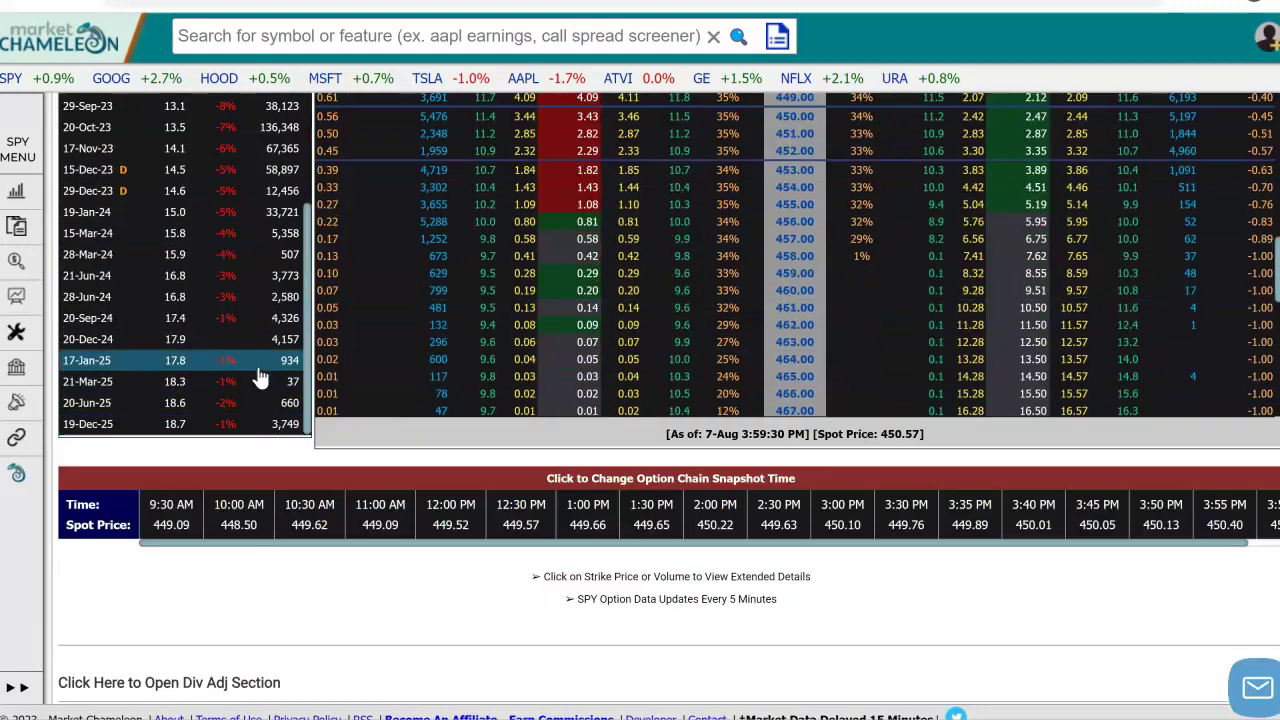
scroll(262, 373, "up", 3)
scroll(270, 217, "up", 3)
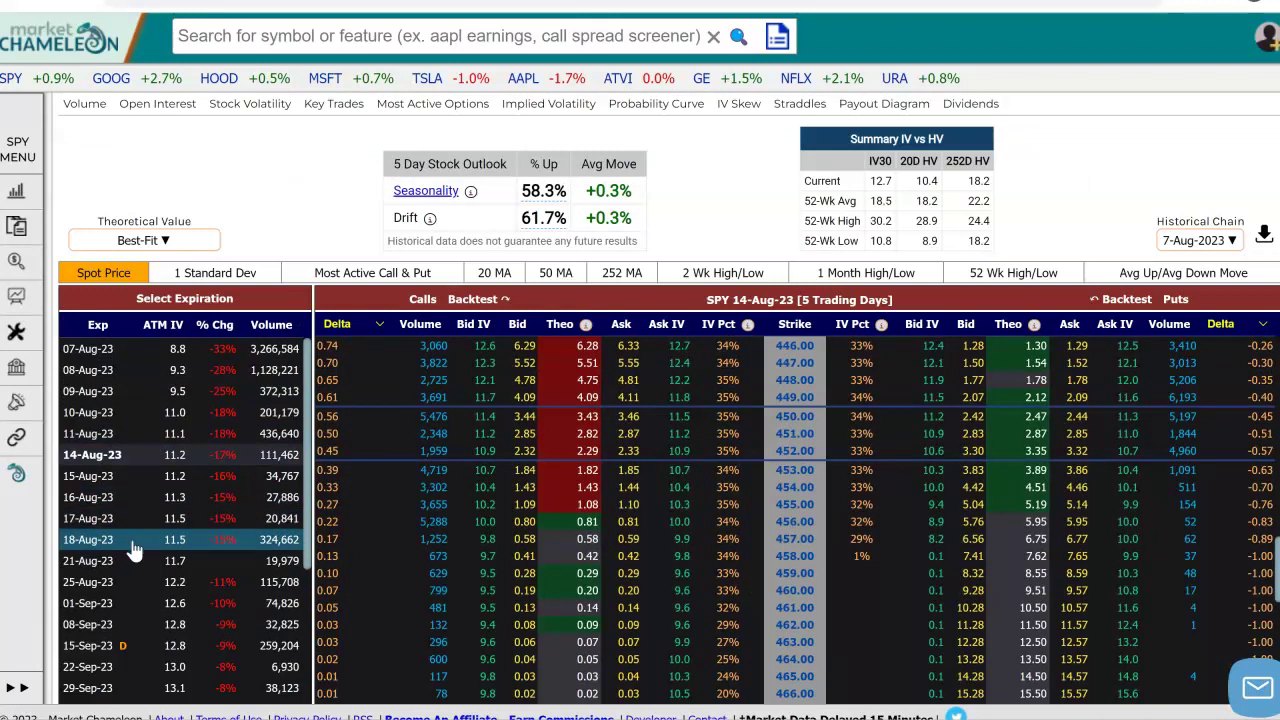
- Select the 18-Aug-23 expiration and mark the 451.00 strike's Bid and Ask IV values
left_click(277, 553)
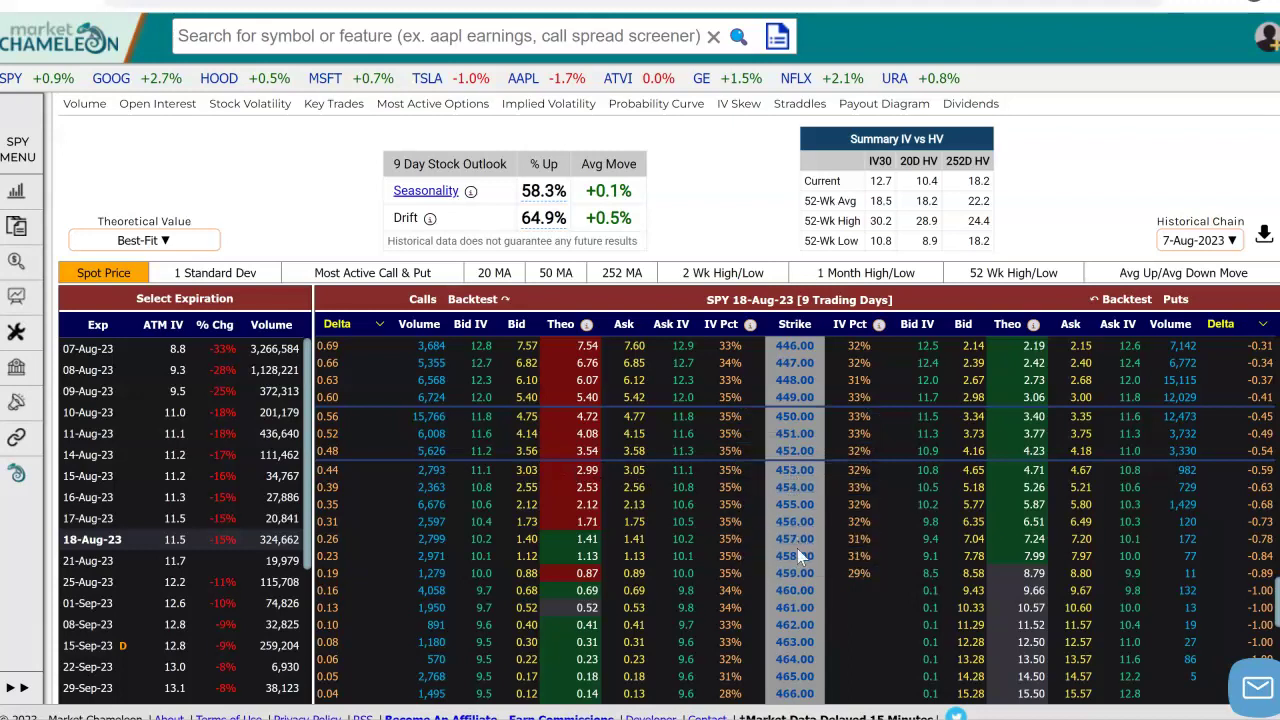
double_click(484, 433)
double_click(684, 433)
scroll(485, 590, "down", 1)
scroll(475, 450, "up", 1)
- Mark the Bid IV values at the 451, 454 and 457 (10.2) strikes
left_click_drag(494, 433, 472, 434)
left_click_drag(493, 487, 484, 487)
left_click_drag(493, 540, 470, 540)
scroll(483, 660, "down", 1)
scroll(483, 649, "down", 1)
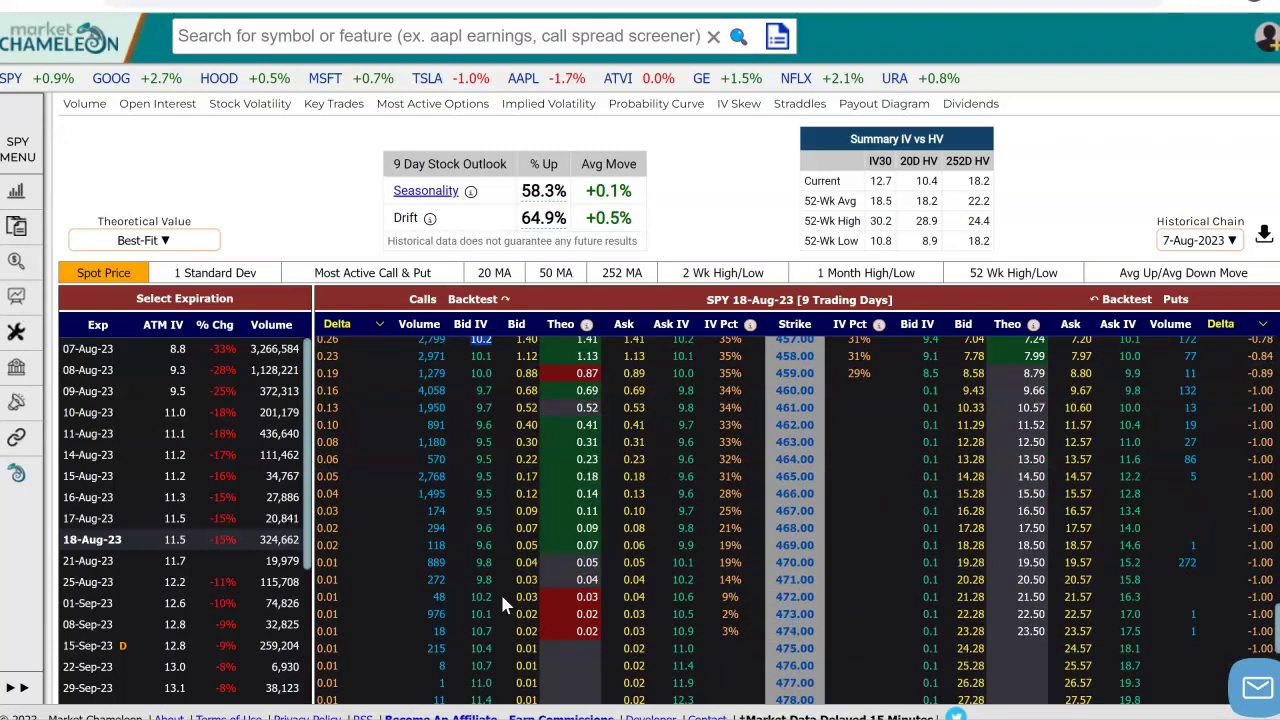
scroll(484, 610, "down", 1)
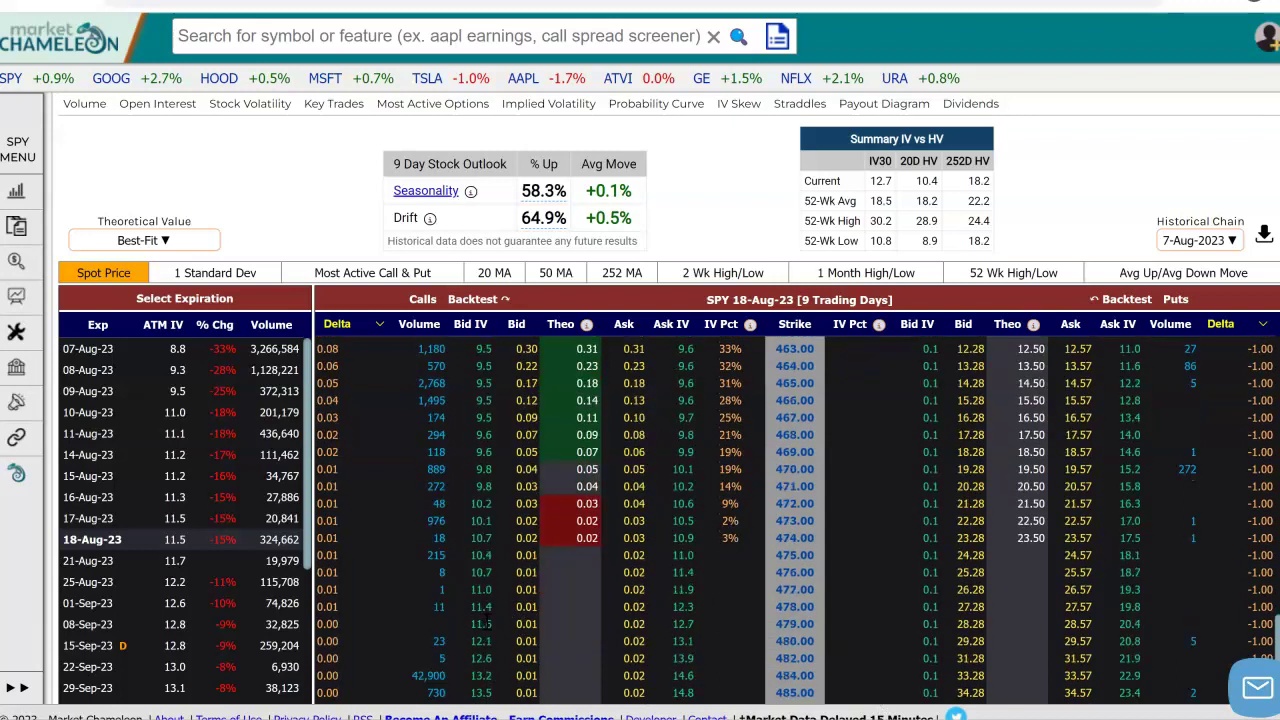
scroll(651, 445, "up", 3)
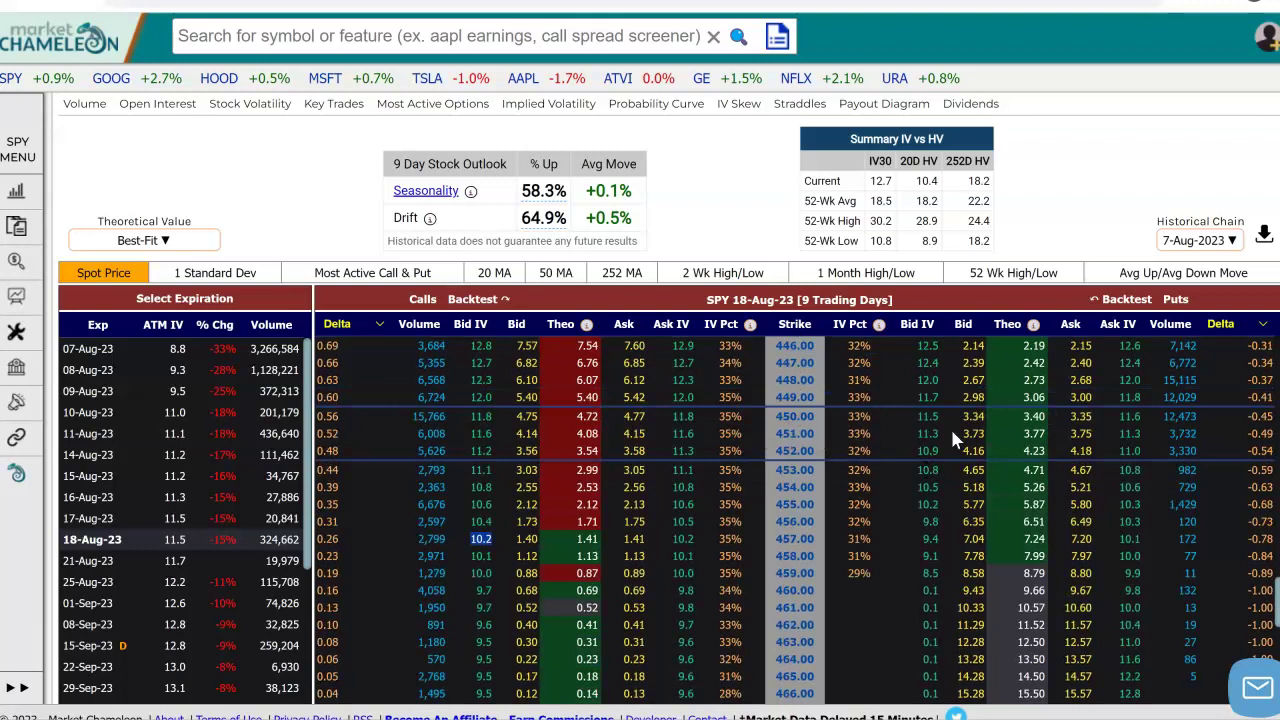
scroll(938, 418, "up", 1)
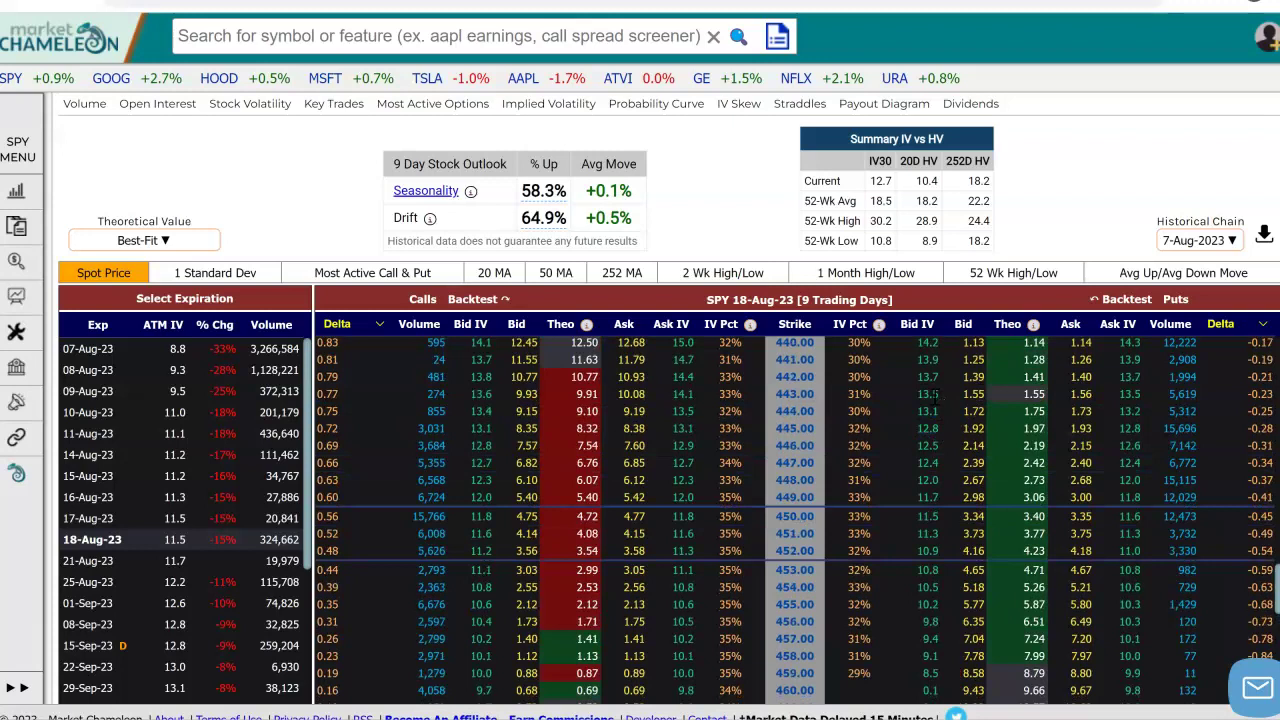
scroll(937, 400, "up", 1)
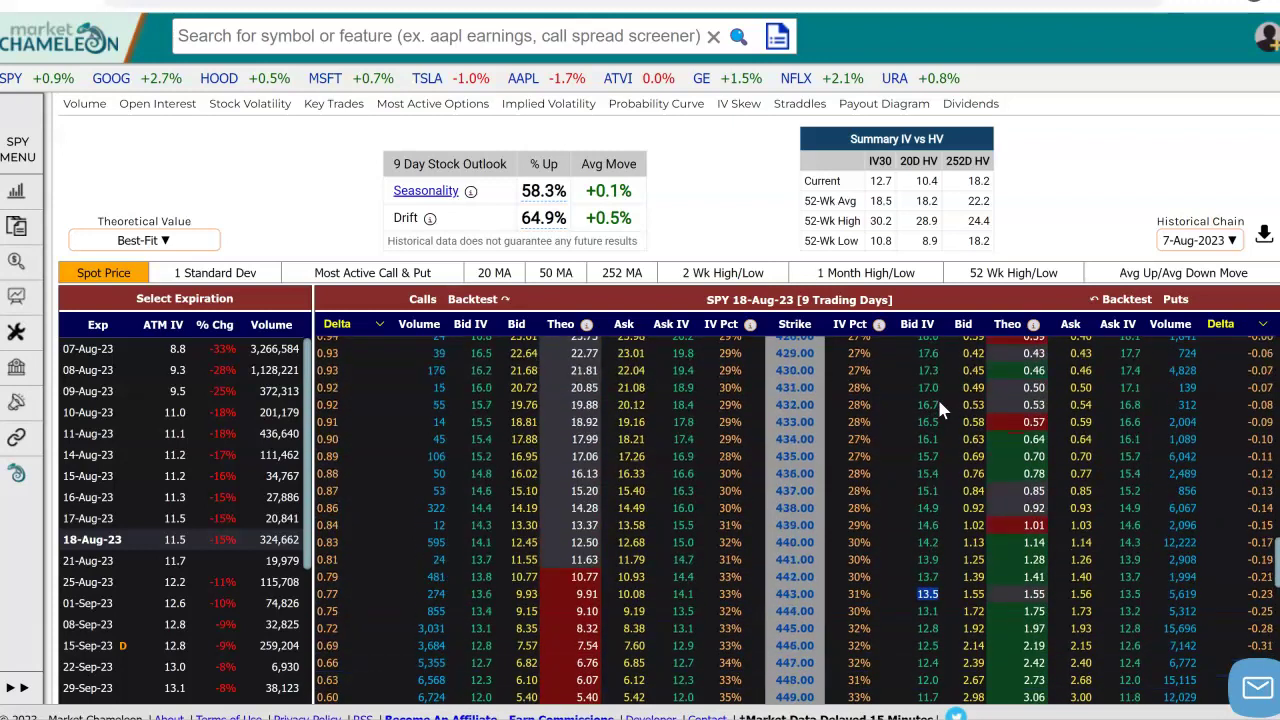
scroll(941, 418, "down", 1)
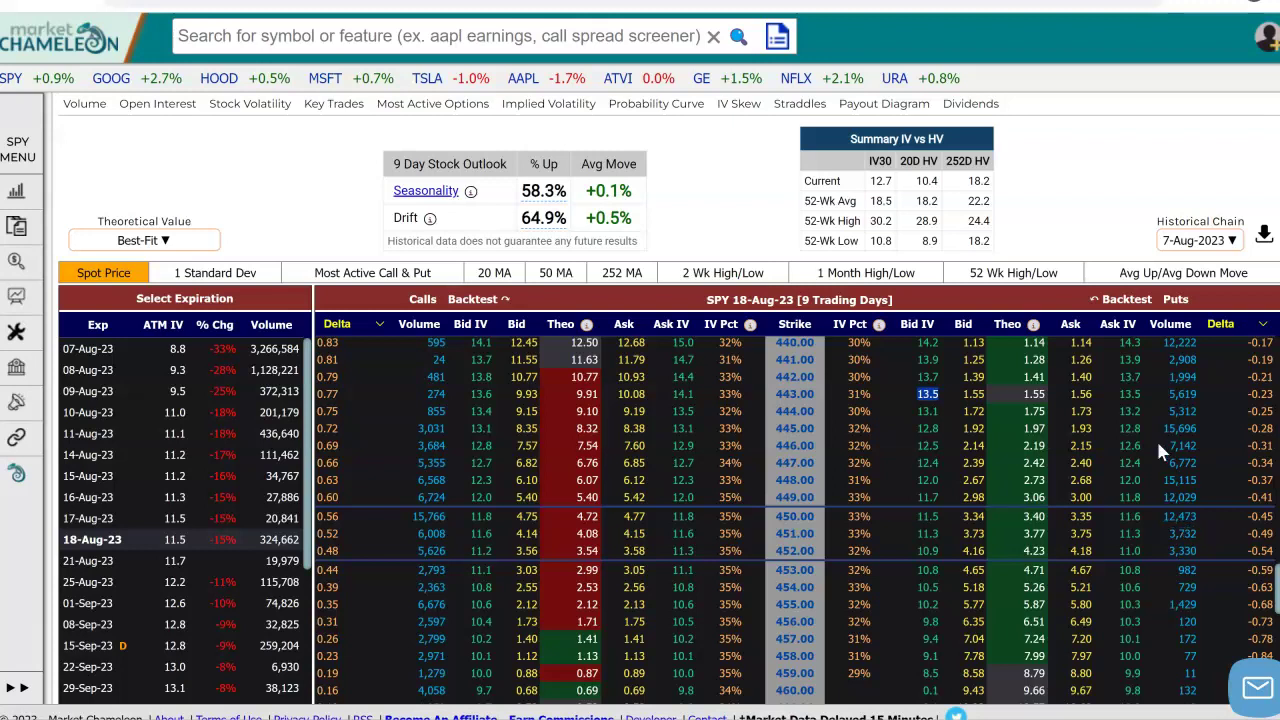
scroll(1181, 450, "up", 2)
scroll(1181, 450, "up", 2)
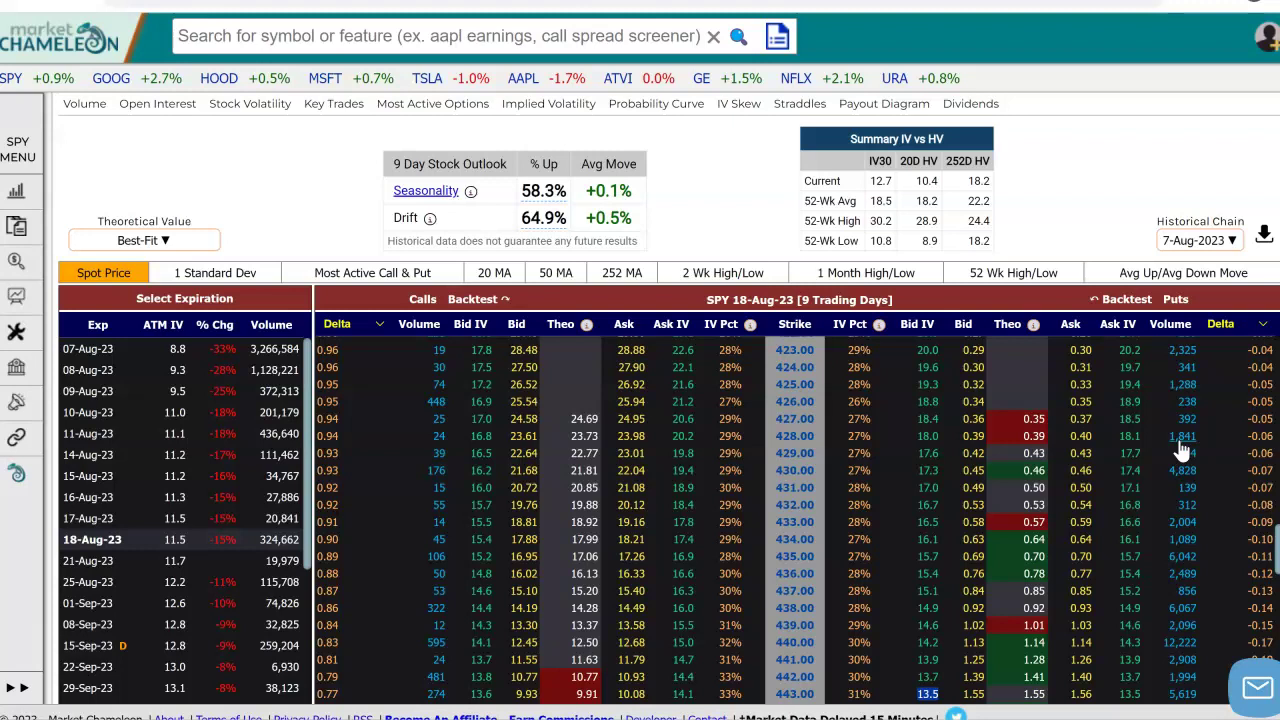
scroll(1188, 440, "up", 2)
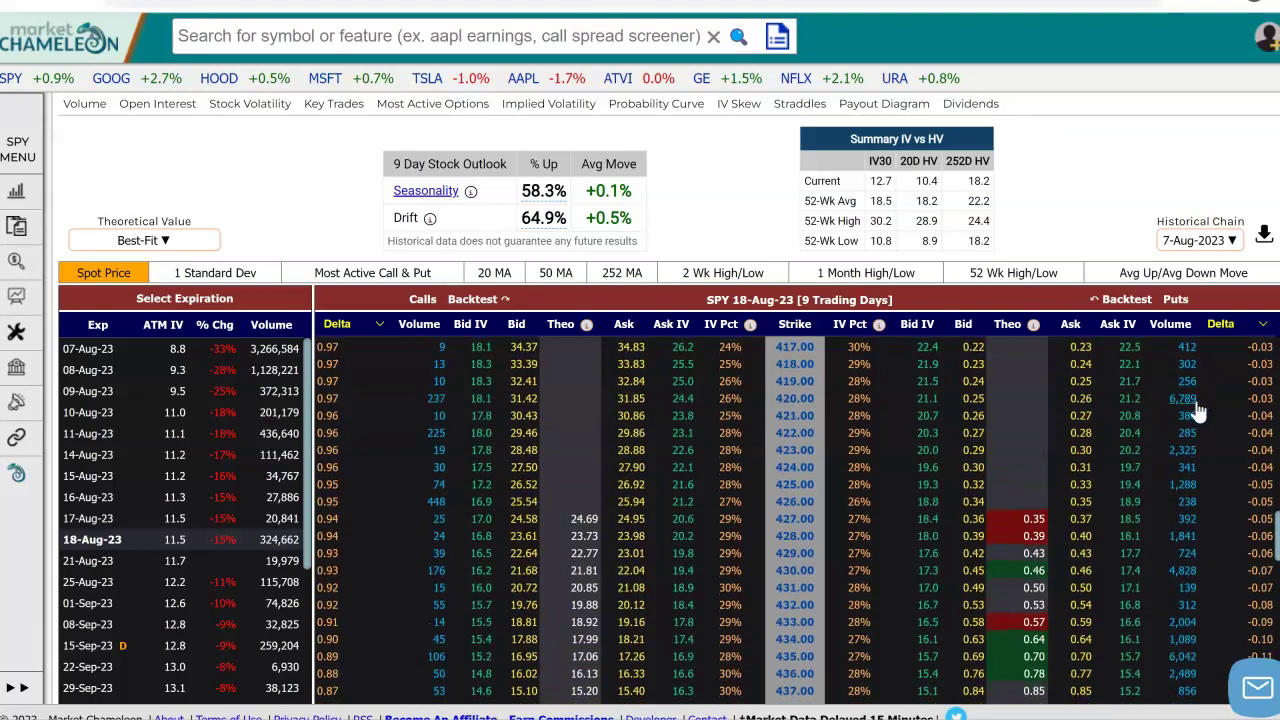
scroll(1195, 510, "up", 5)
scroll(1188, 510, "down", 15)
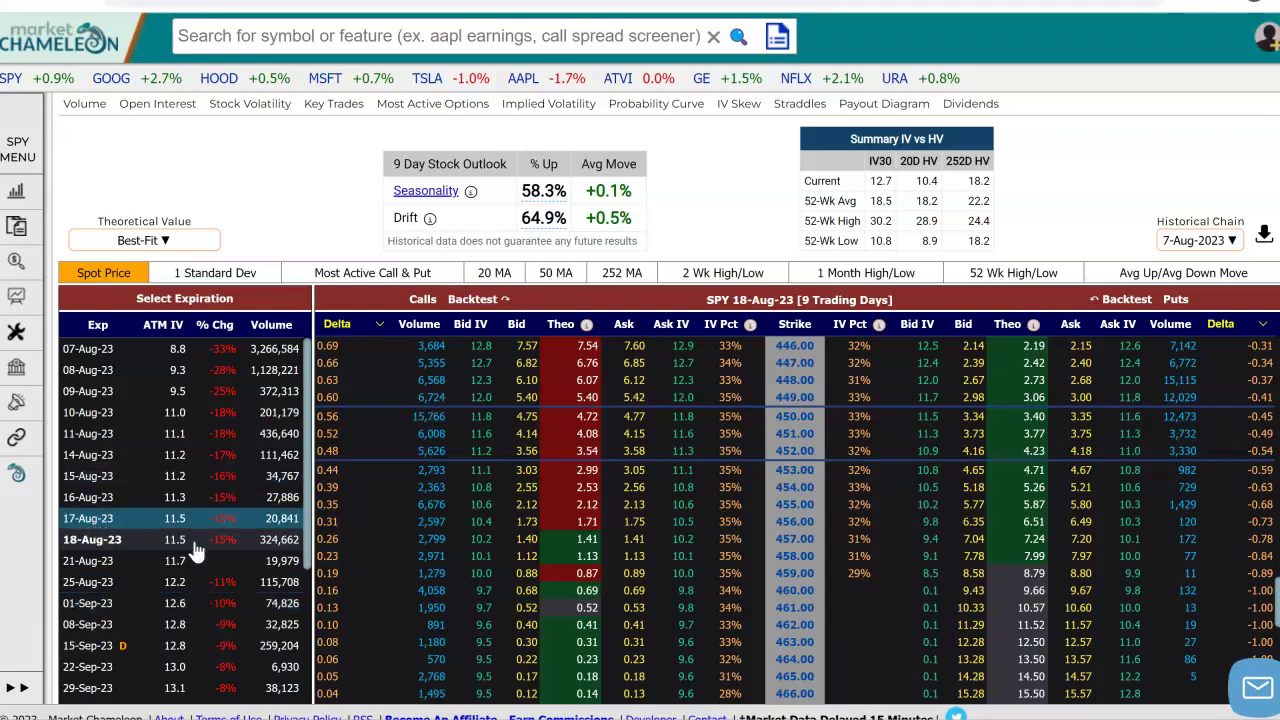
- Apply Most Active Call & Put highlighting and inspect strikes such as 445.00 (3,031 calls, 15,696 puts)
left_click(390, 275)
mouse_move(818, 425)
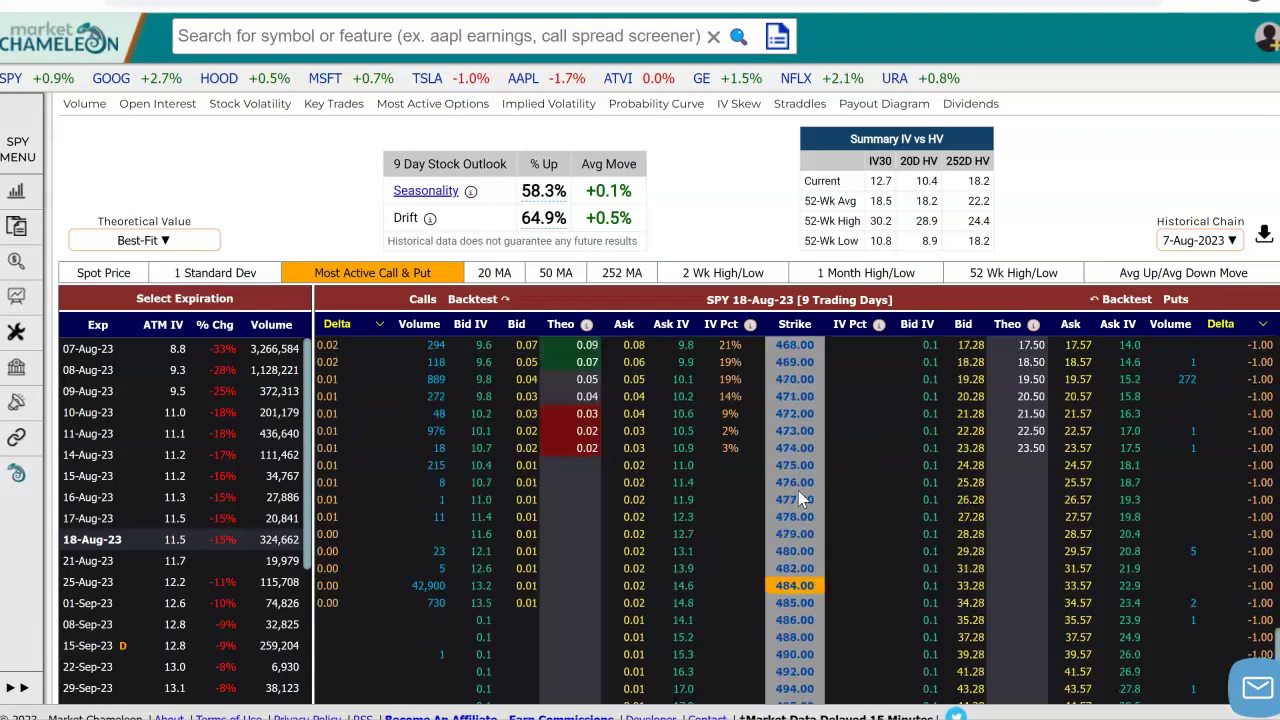
mouse_move(791, 662)
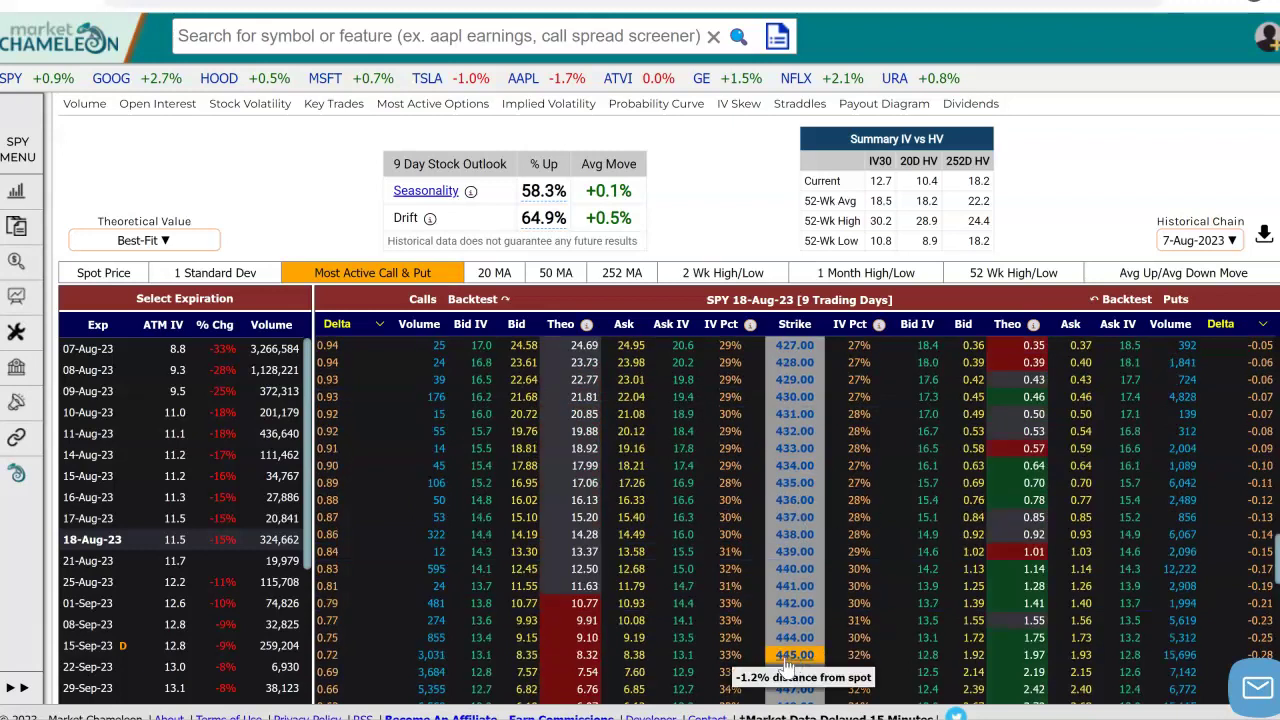
scroll(791, 662, "down", 2)
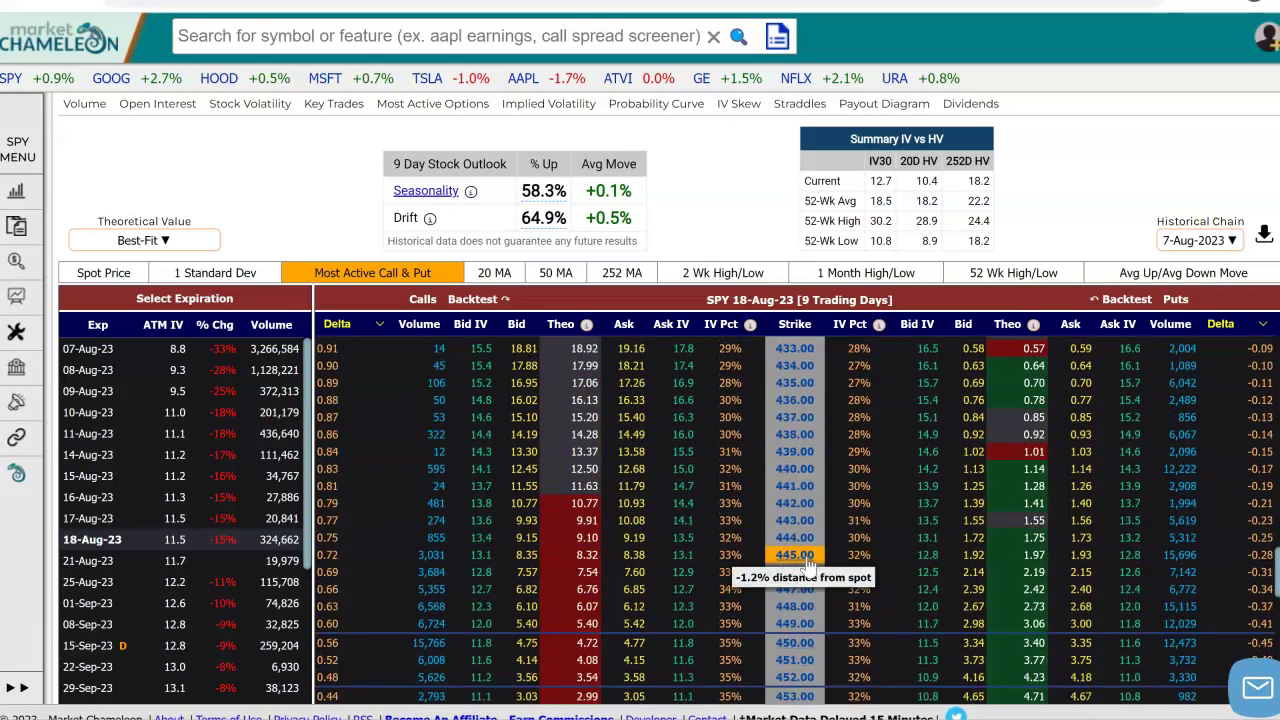